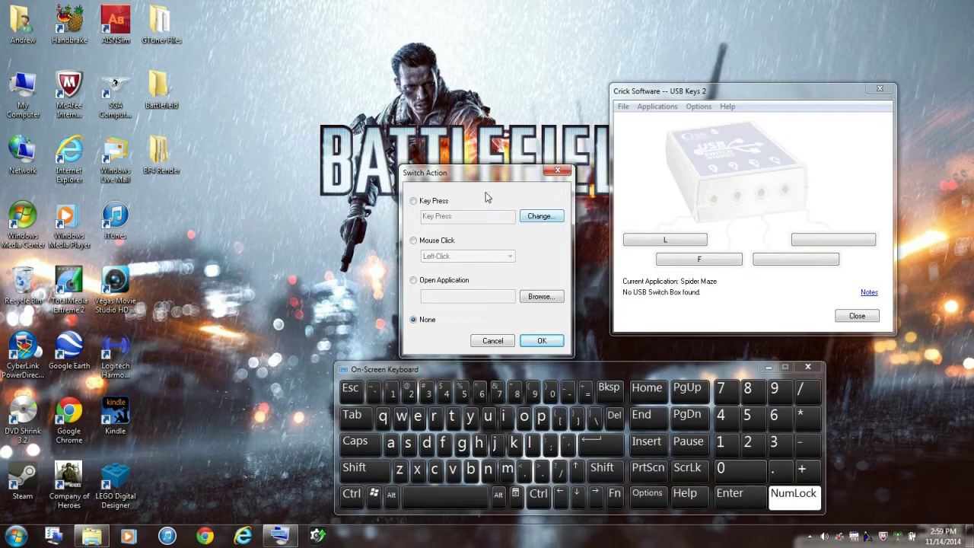
# Step: Assign the K key press as the action of the third USB switch, beside the one set to F
pyautogui.click(445, 201)
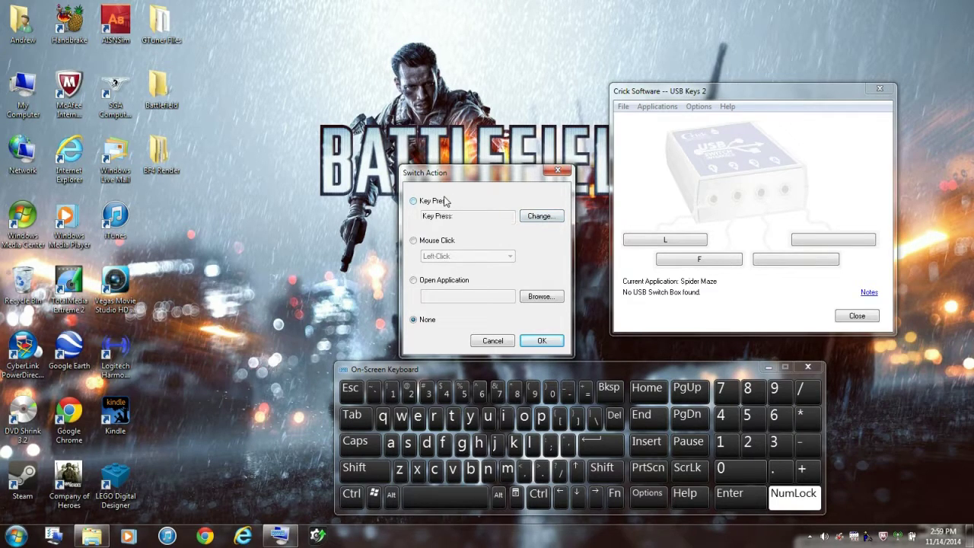
pyautogui.click(539, 217)
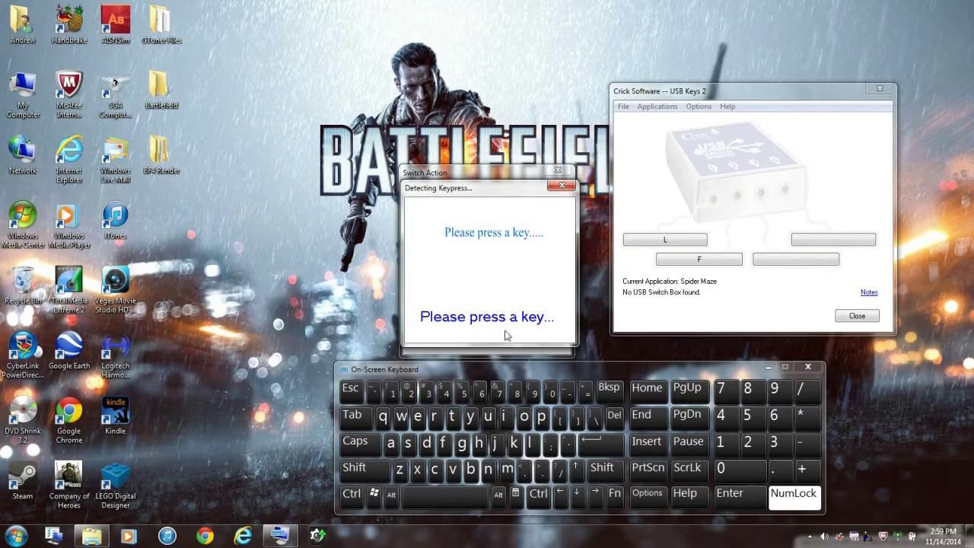
pyautogui.click(515, 444)
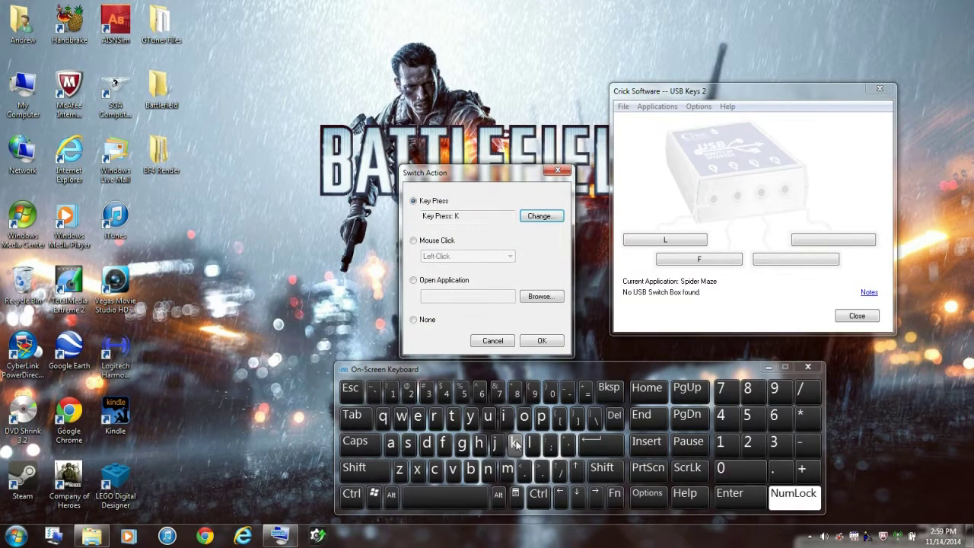
pyautogui.click(539, 341)
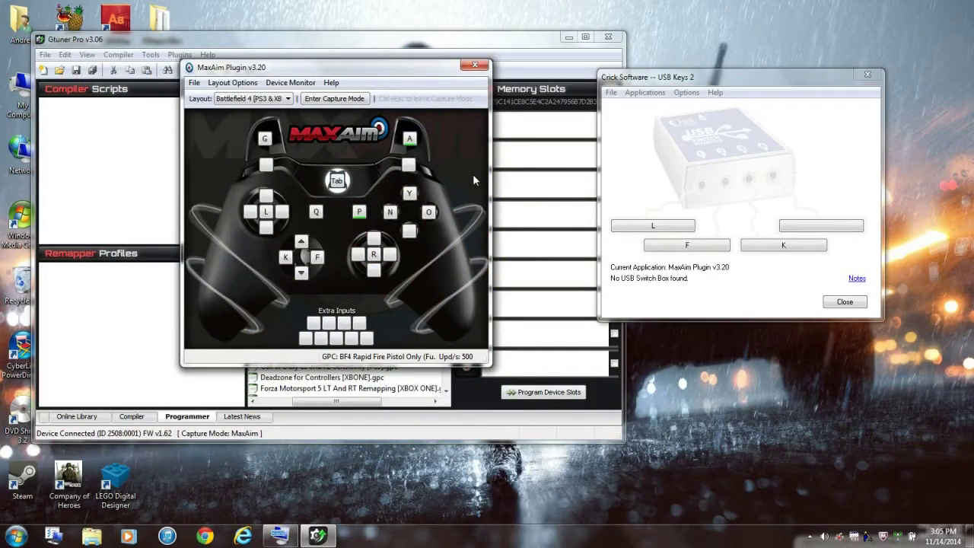
pyautogui.press('l')
pyautogui.press('f')
pyautogui.press('k')
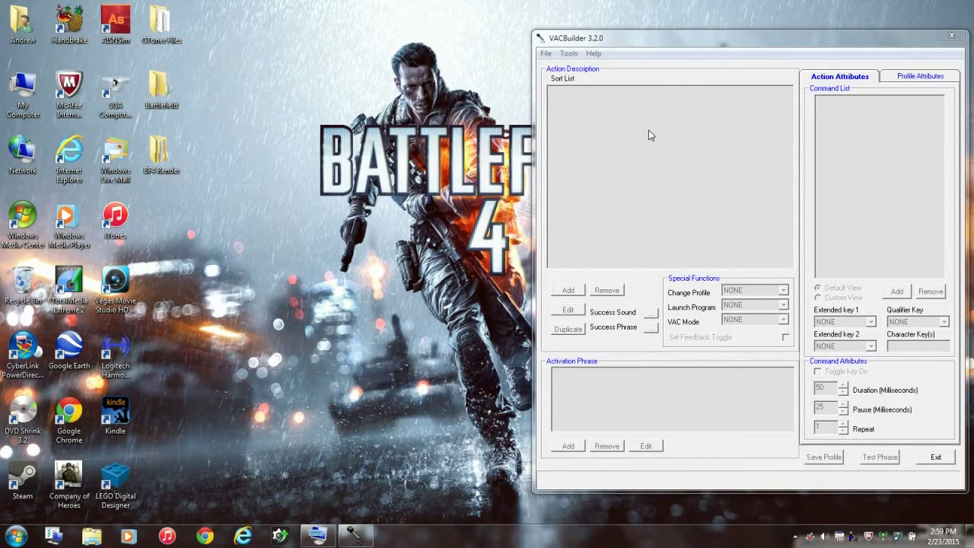
# Step: Load the existing Battlefield 4 profile in VACBuilder
pyautogui.click(548, 54)
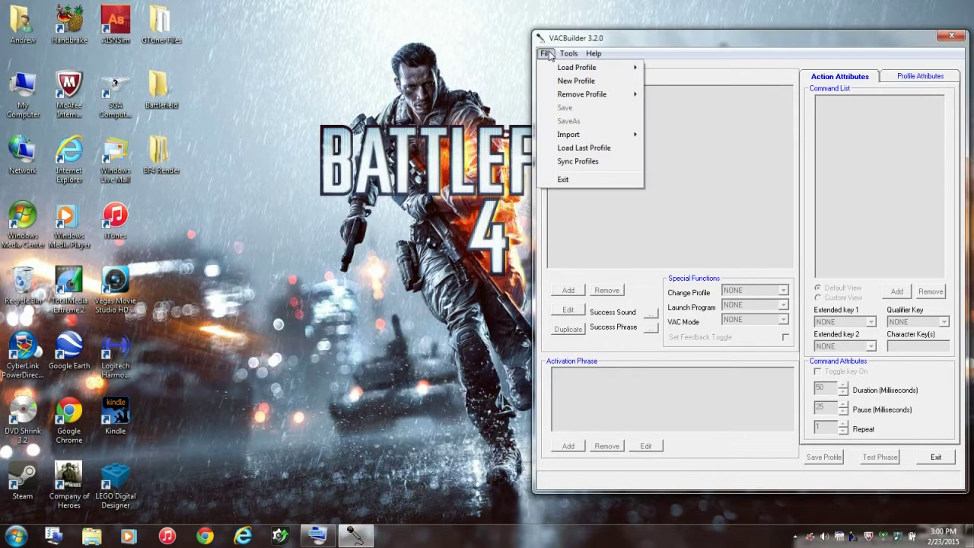
pyautogui.moveTo(586, 68)
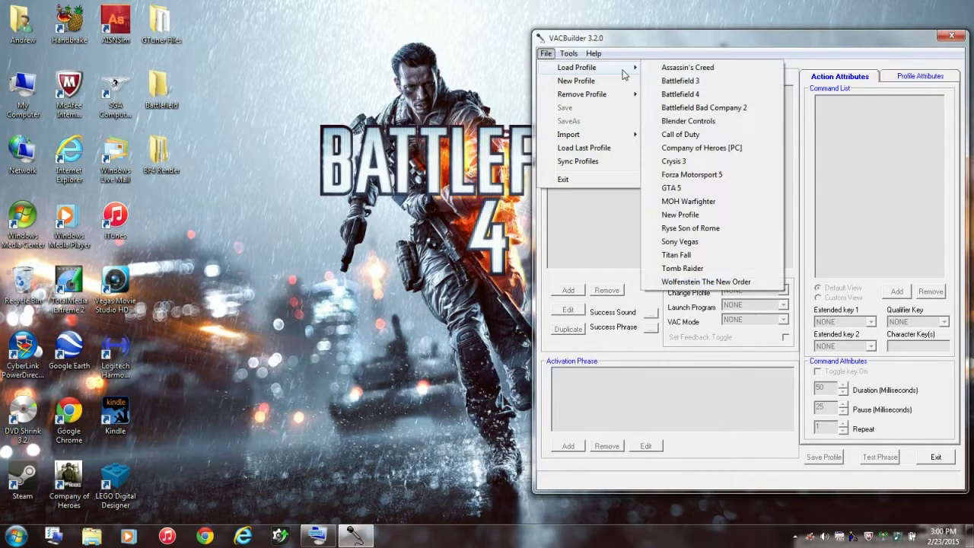
pyautogui.click(661, 94)
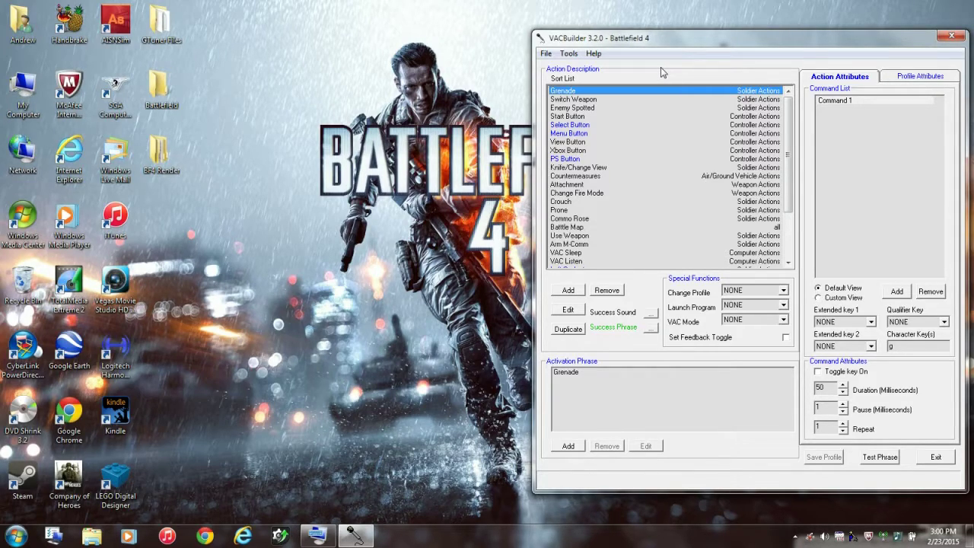
# Step: Examine the activation phrases and assigned keys of the Grenade, Switch Weapon, Enemy Spotted, Start, View and Xbox Button actions
pyautogui.click(643, 93)
pyautogui.click(665, 99)
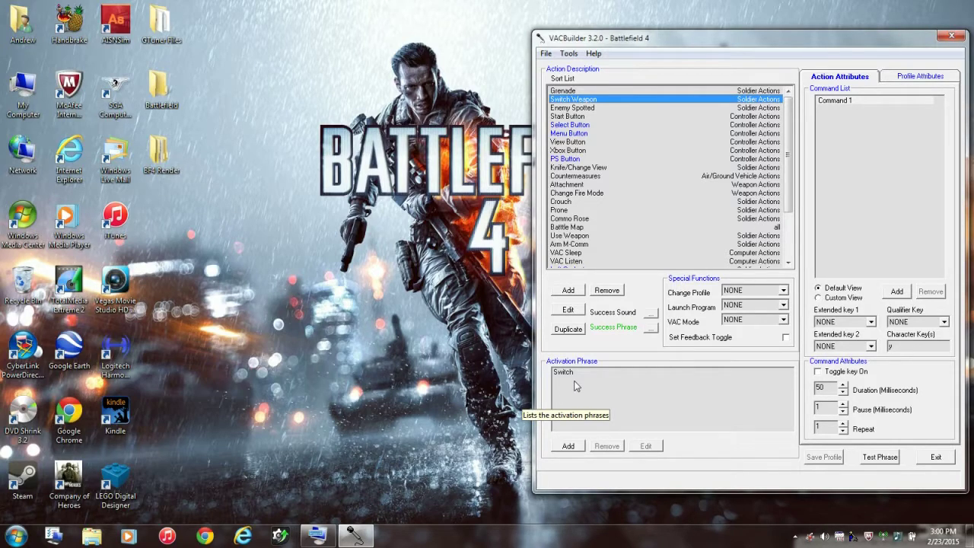
pyautogui.click(695, 108)
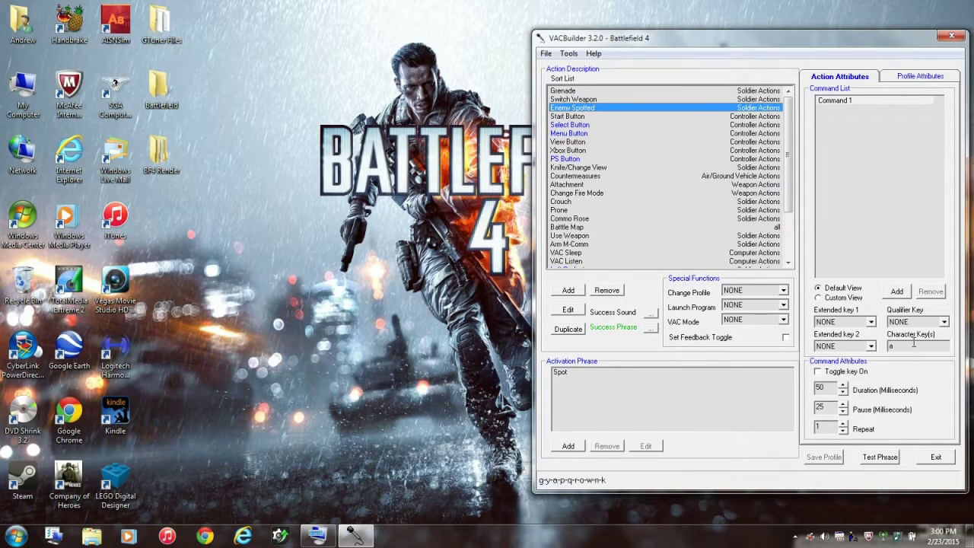
pyautogui.click(687, 117)
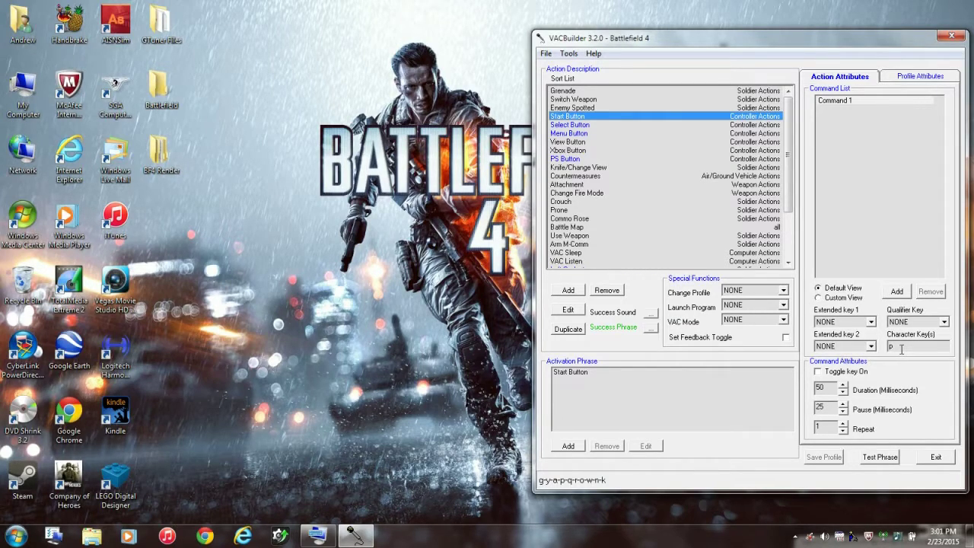
pyautogui.click(647, 143)
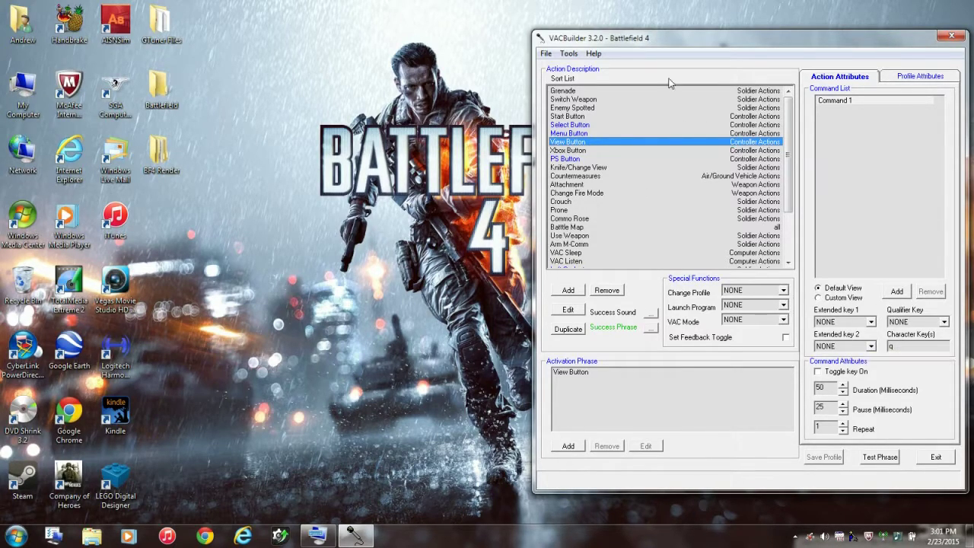
pyautogui.click(649, 150)
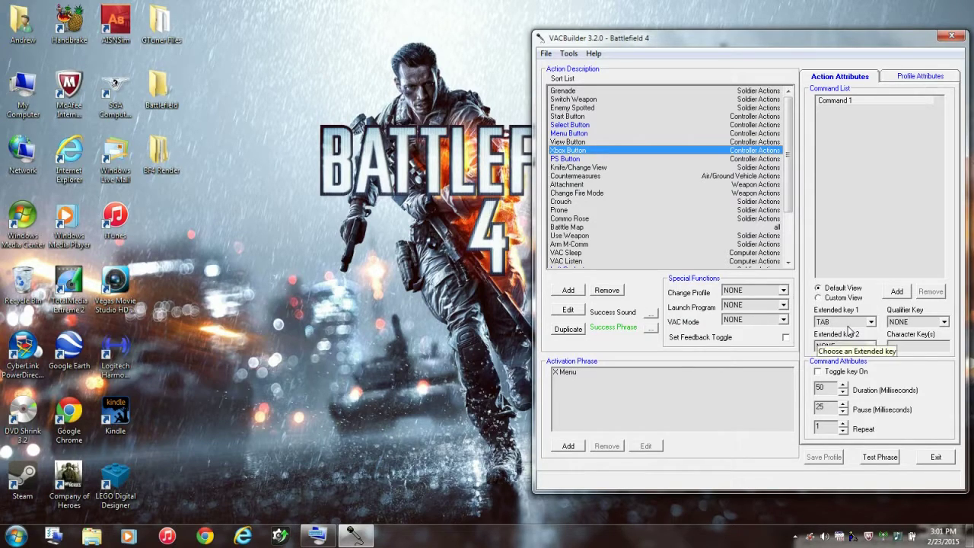
# Step: Review the phrases, keys and timing of the actions from Knife/Change View and Countermeasures through Crouch and Prone
pyautogui.click(625, 166)
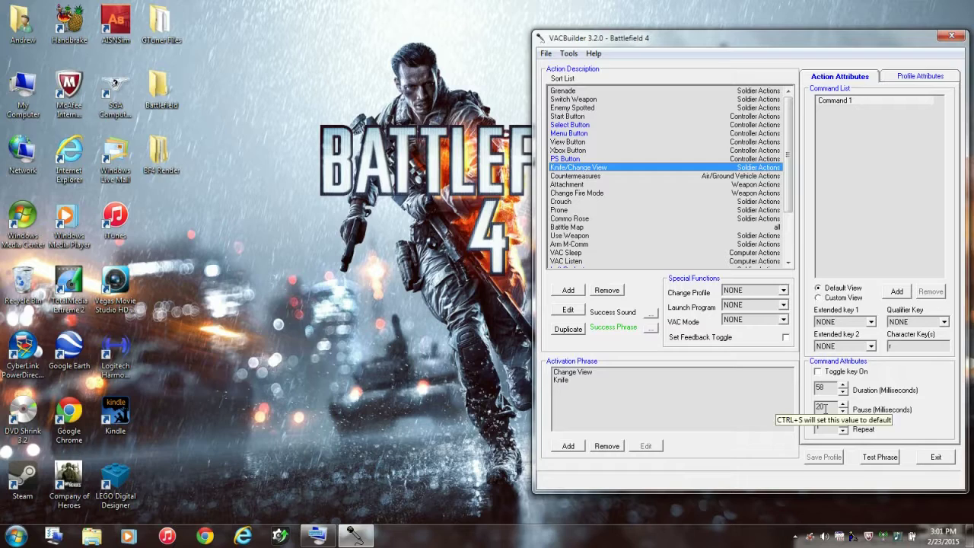
pyautogui.click(630, 176)
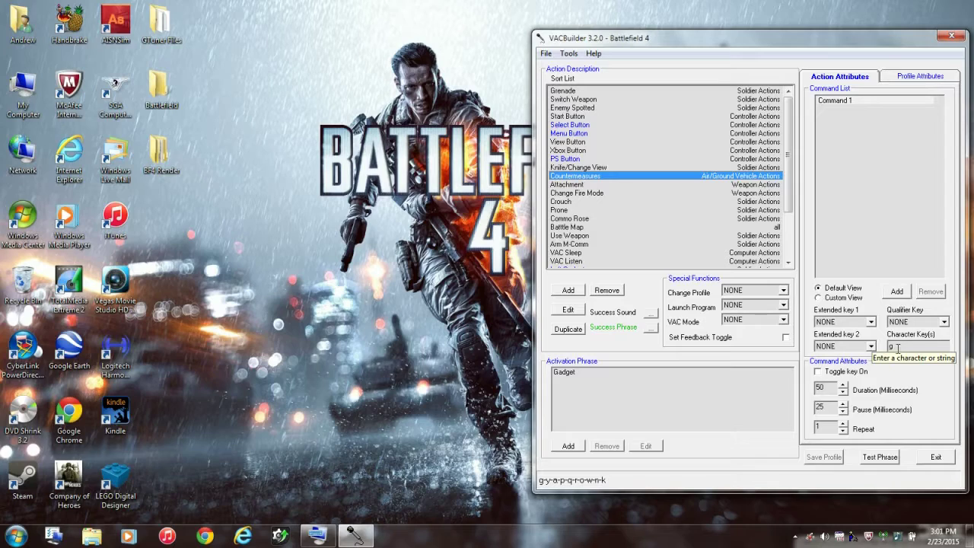
pyautogui.click(680, 189)
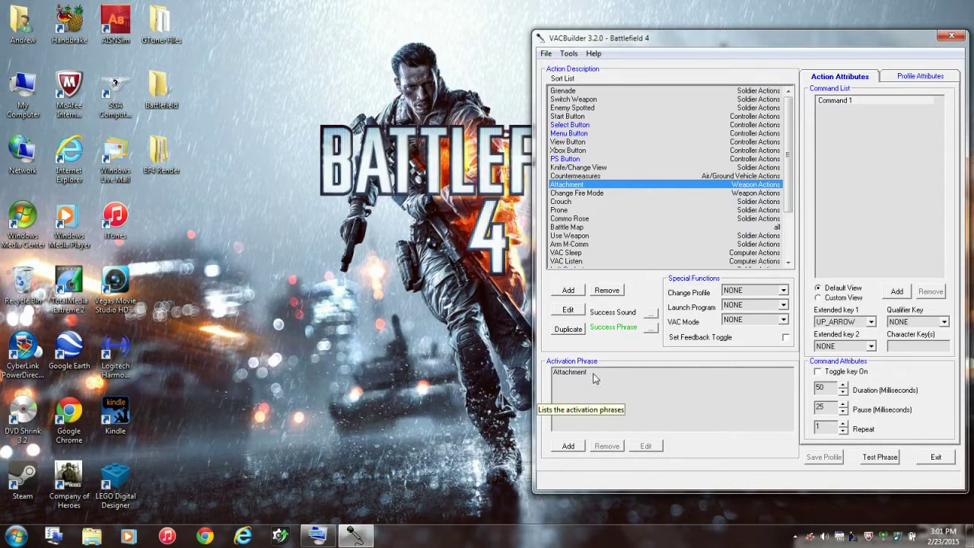
pyautogui.click(639, 193)
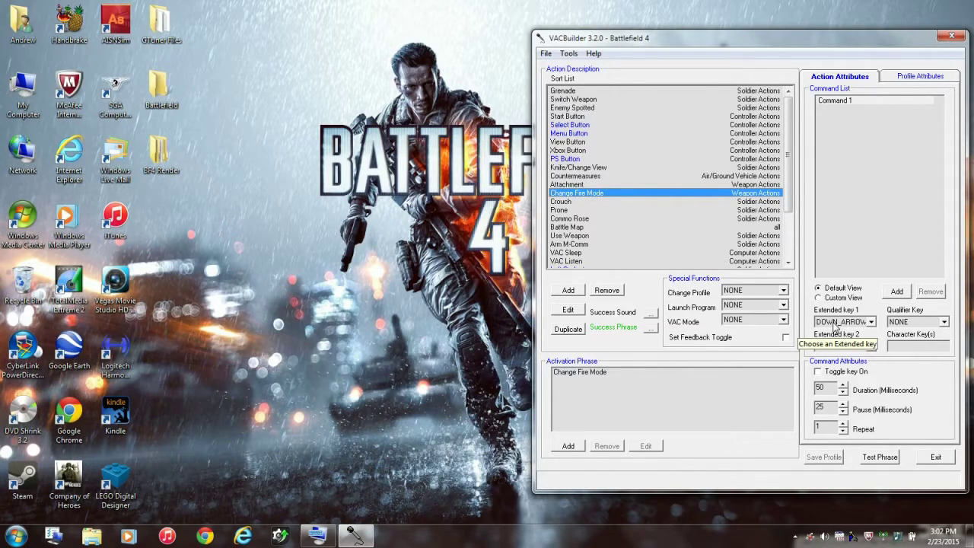
pyautogui.click(663, 202)
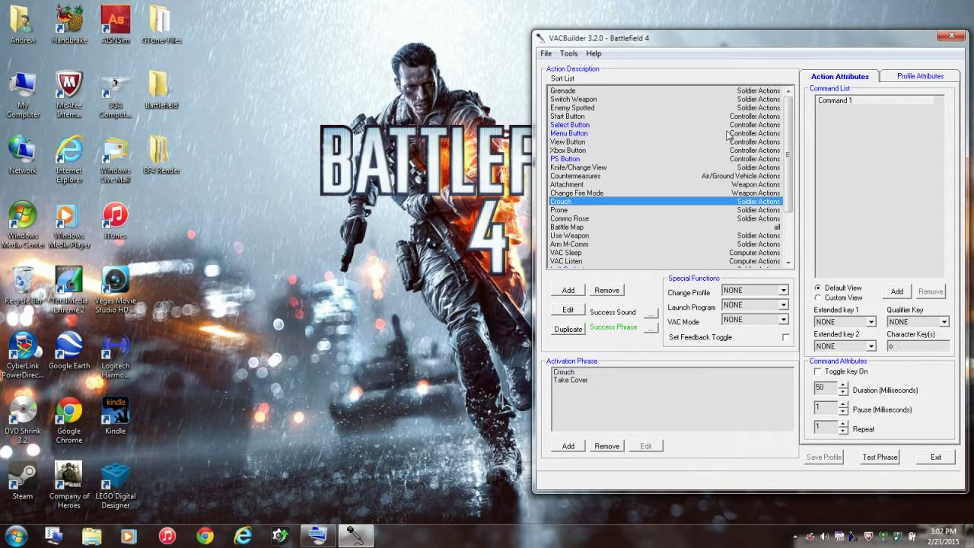
pyautogui.click(673, 210)
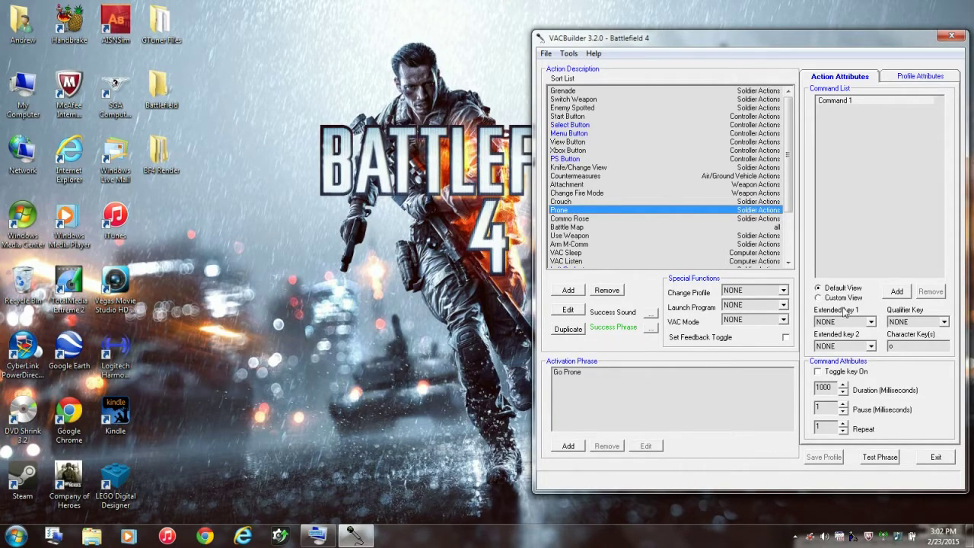
pyautogui.click(902, 347)
pyautogui.write('o')
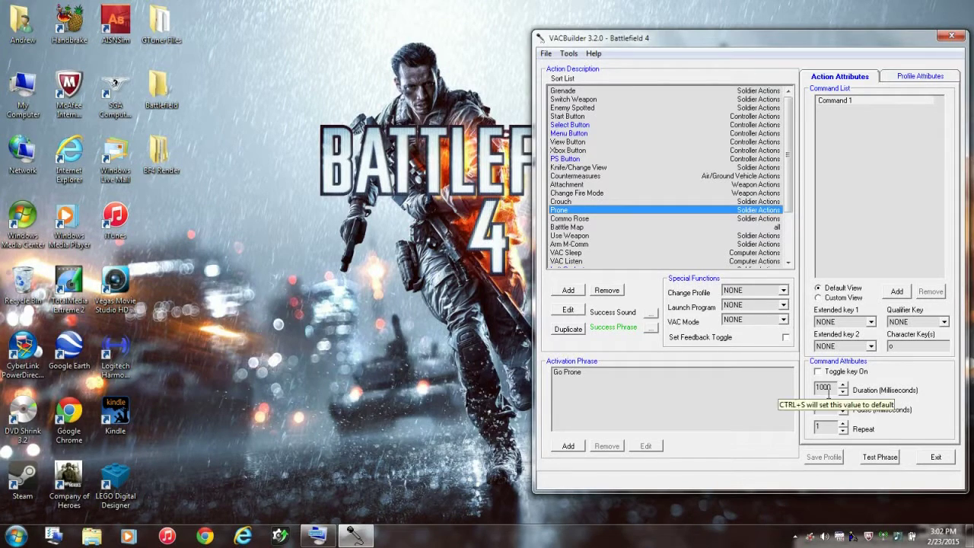
# Step: Inspect the key, duration and VAC mode settings of Commo Rose, Use Weapon, Arm M-Comm, VAC Sleep and VAC Listen
pyautogui.click(680, 219)
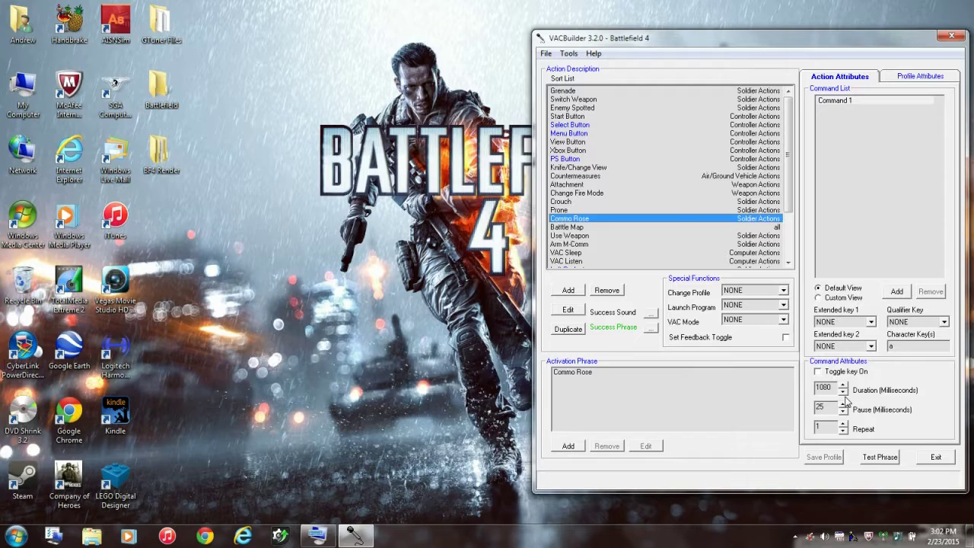
pyautogui.click(647, 236)
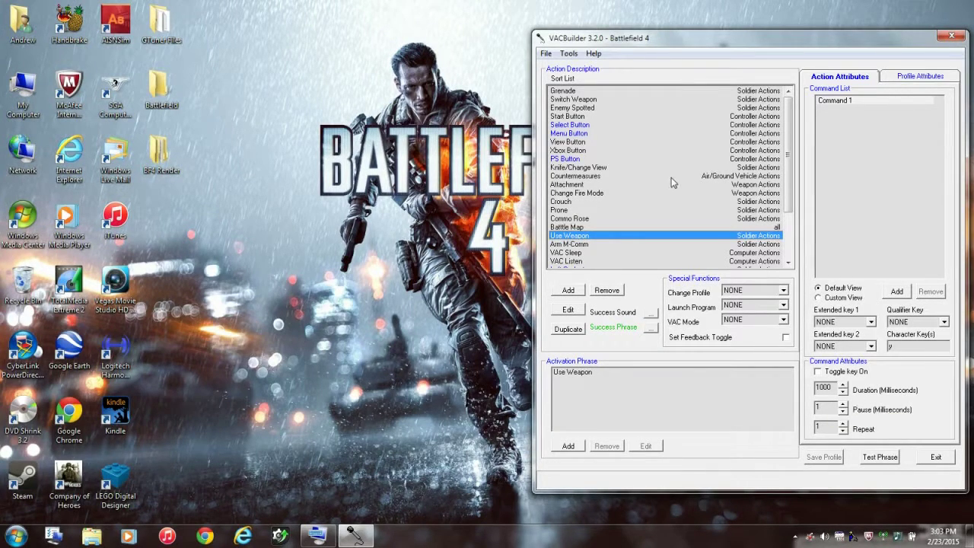
pyautogui.click(631, 245)
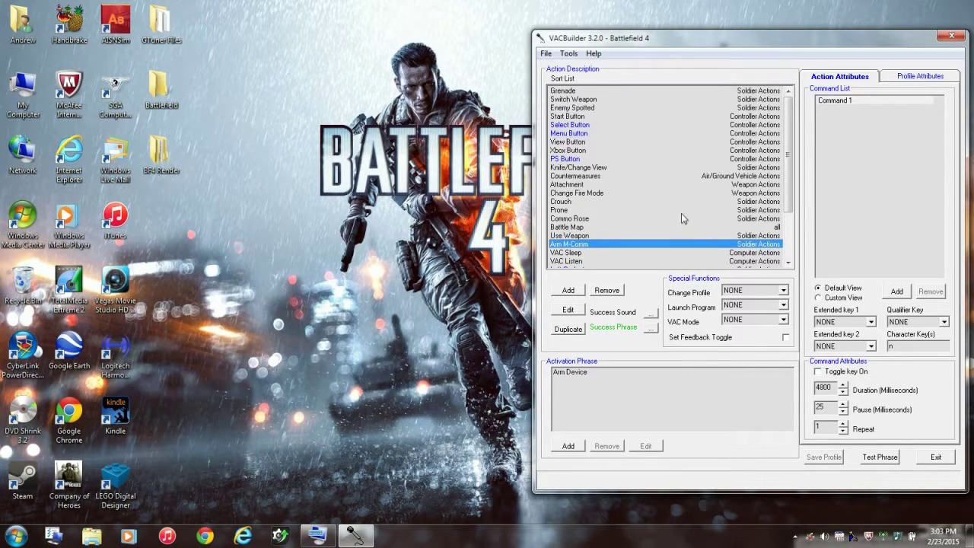
pyautogui.click(645, 252)
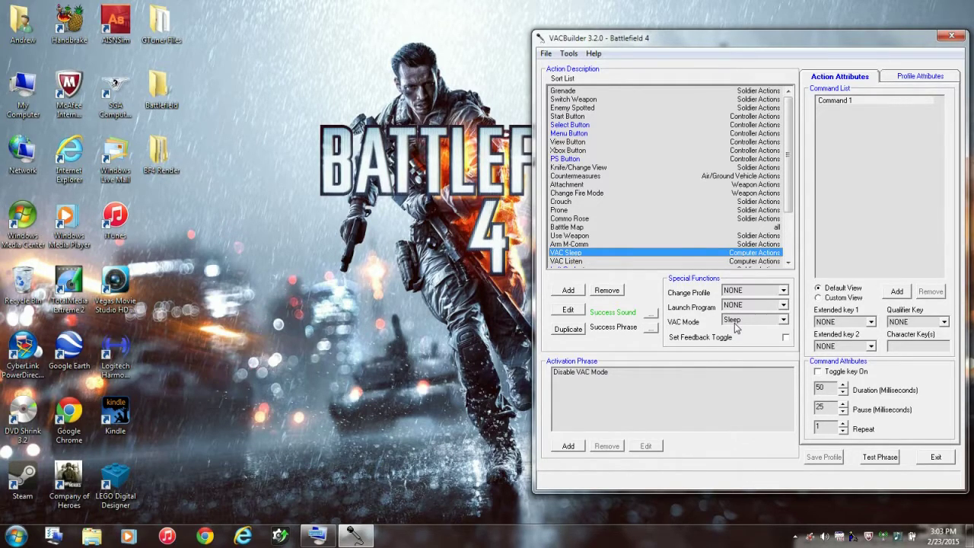
pyautogui.click(612, 261)
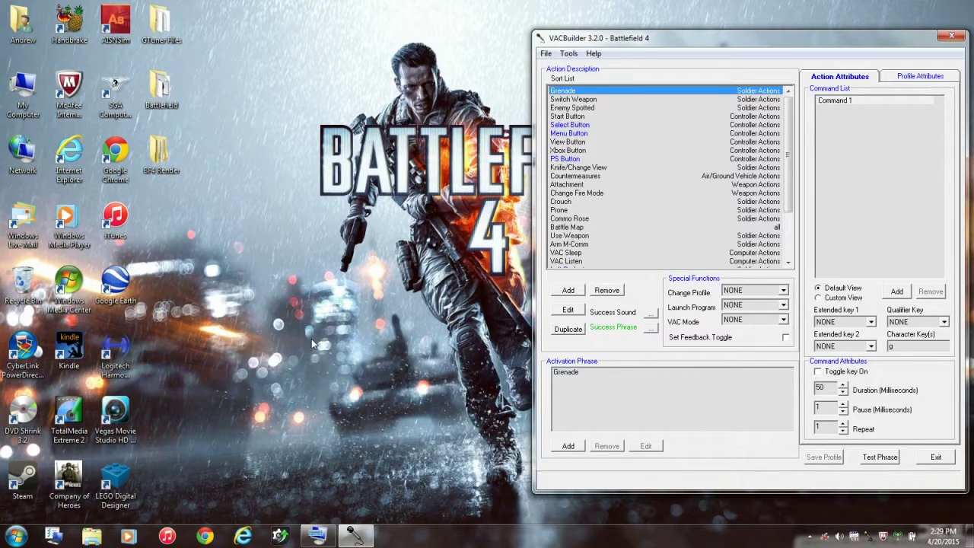
# Step: Switch to Gtuner Pro and open the MaxAim plugin alongside VACBuilder
pyautogui.click(282, 539)
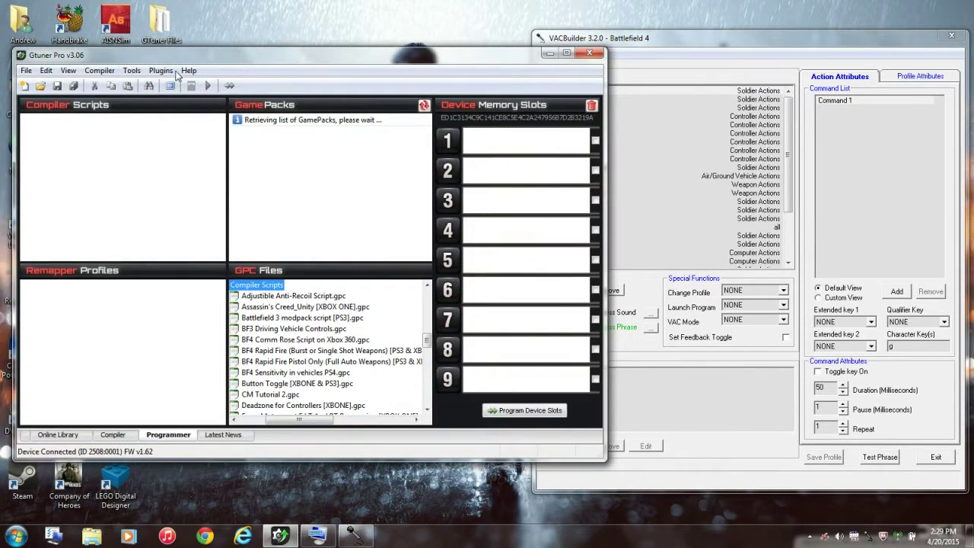
pyautogui.click(162, 70)
pyautogui.click(187, 113)
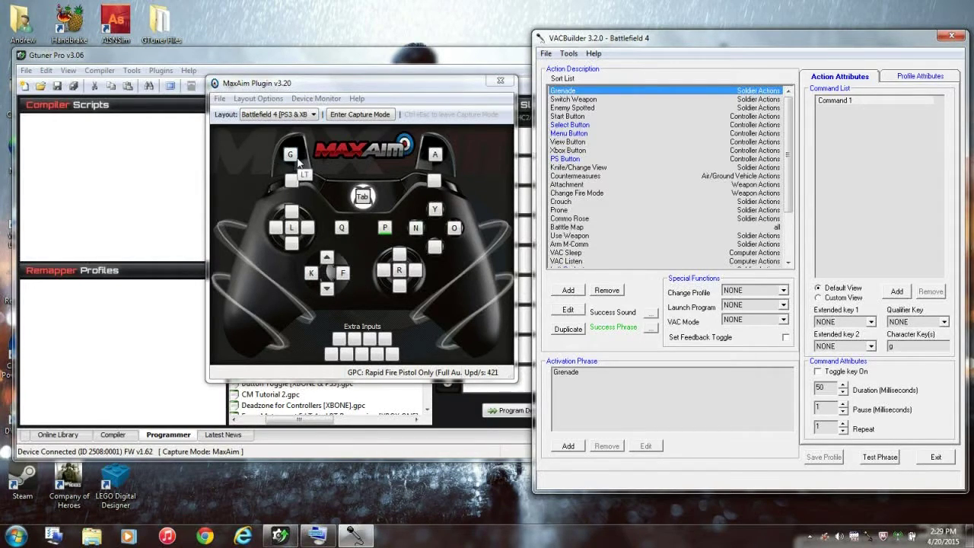
# Step: Compare the keys of the Switch Weapon, Enemy Spotted and Crouch voice actions with the MaxAim controller layout
pyautogui.click(609, 99)
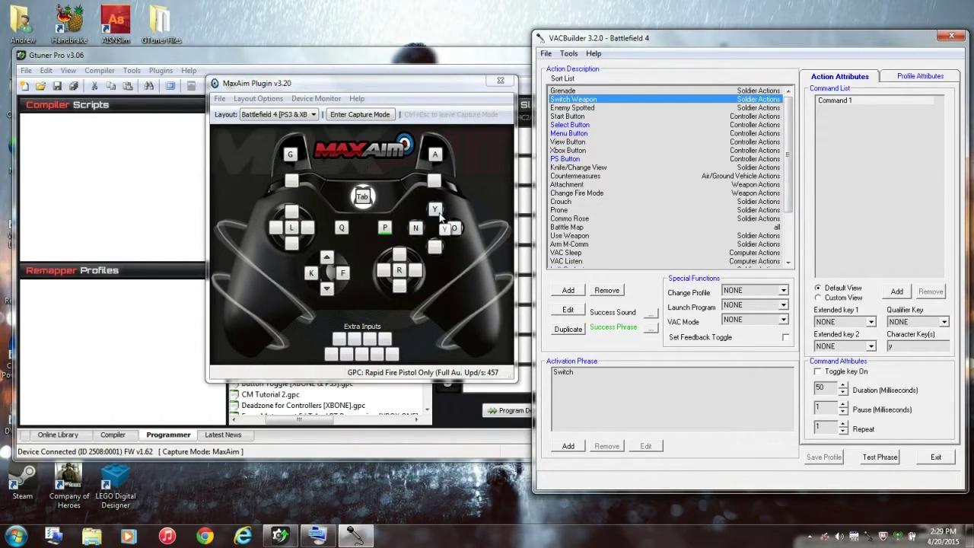
pyautogui.click(618, 107)
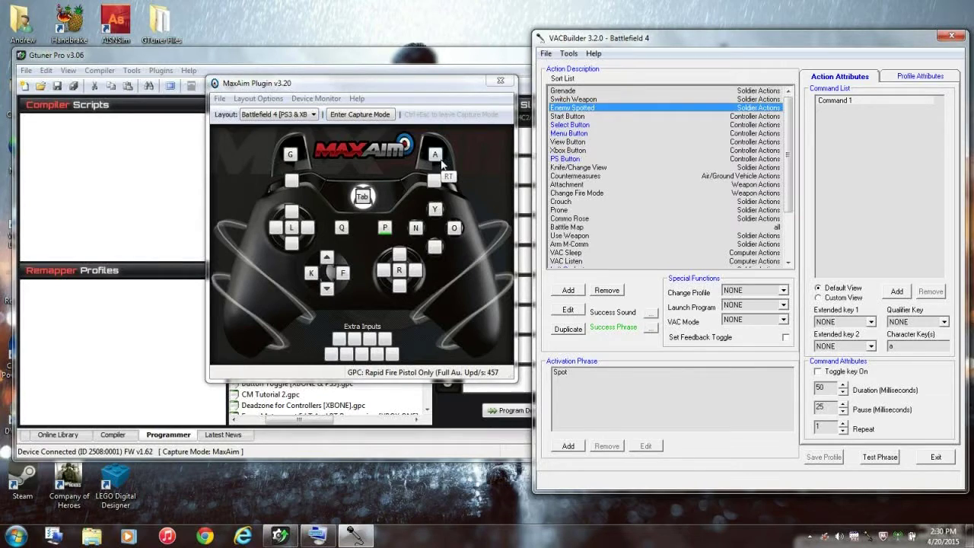
pyautogui.click(563, 202)
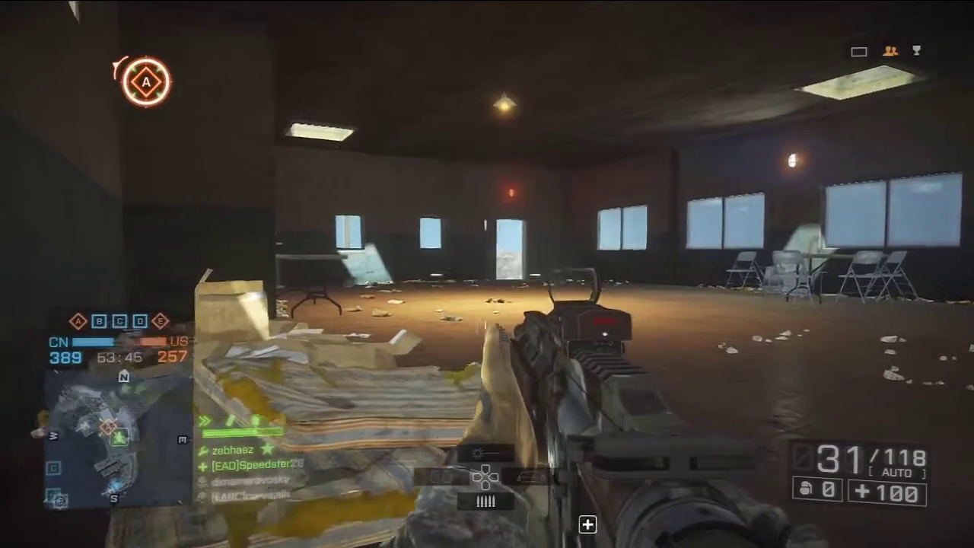
pyautogui.rightClick(487, 274)
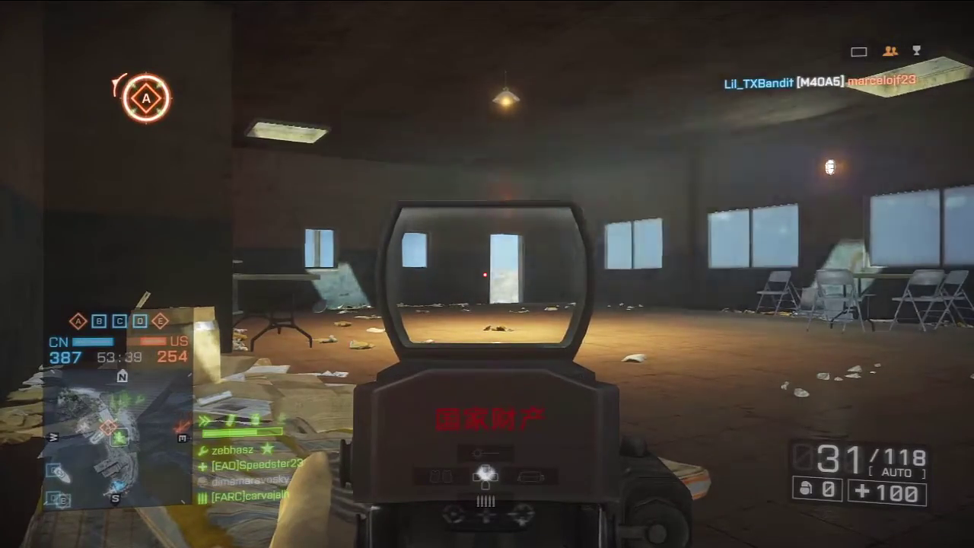
pyautogui.rightClick(487, 274)
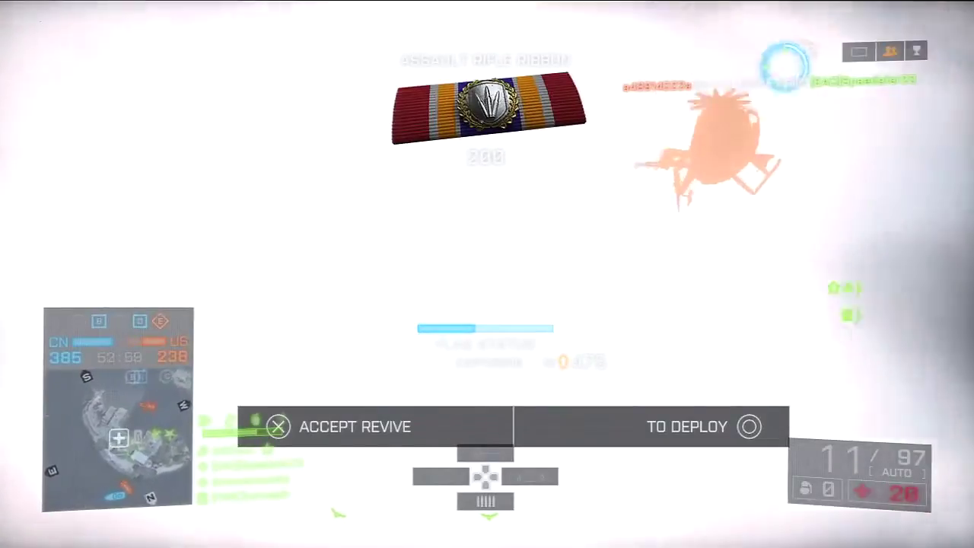
pyautogui.press('x')
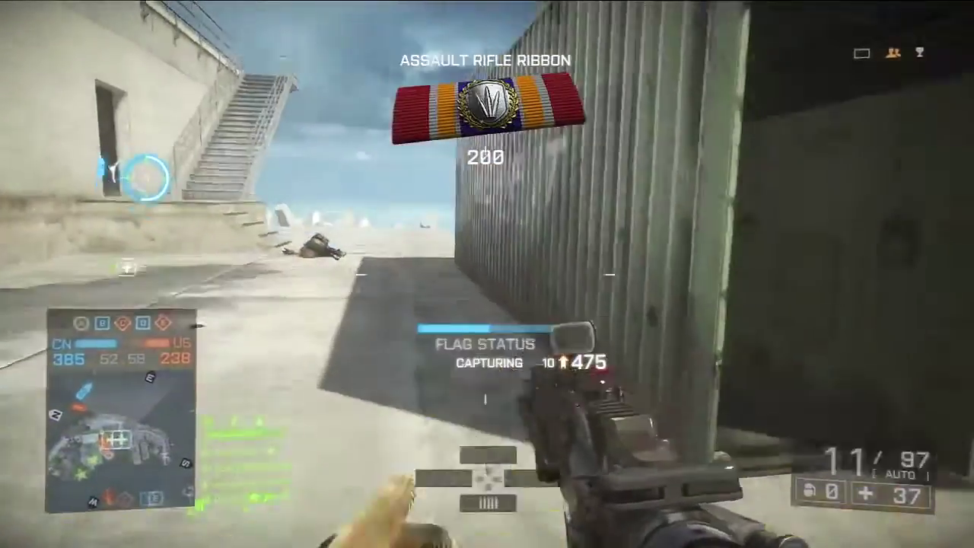
pyautogui.press('w')
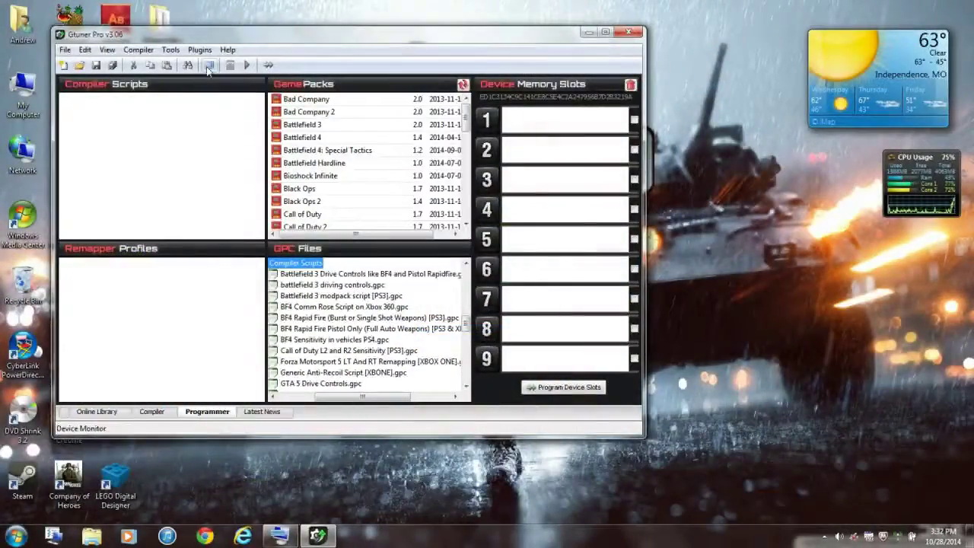
# Step: Set the device's output protocol to XB1 in the Gtuner options and close them
pyautogui.click(174, 50)
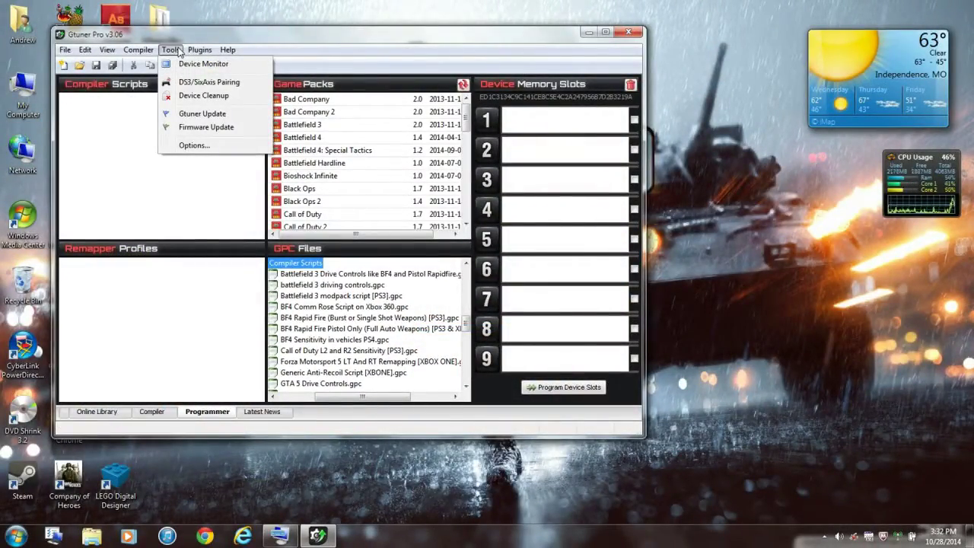
pyautogui.click(189, 145)
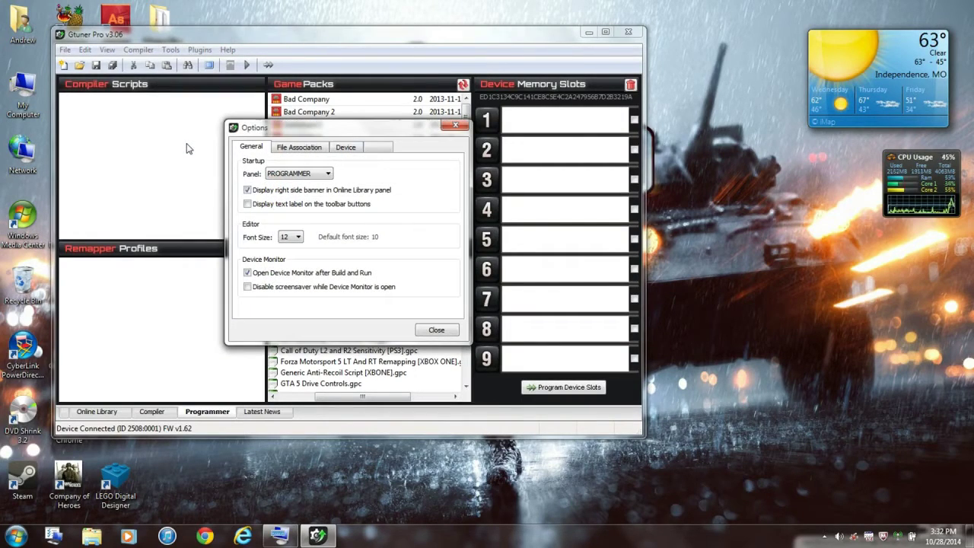
pyautogui.click(344, 149)
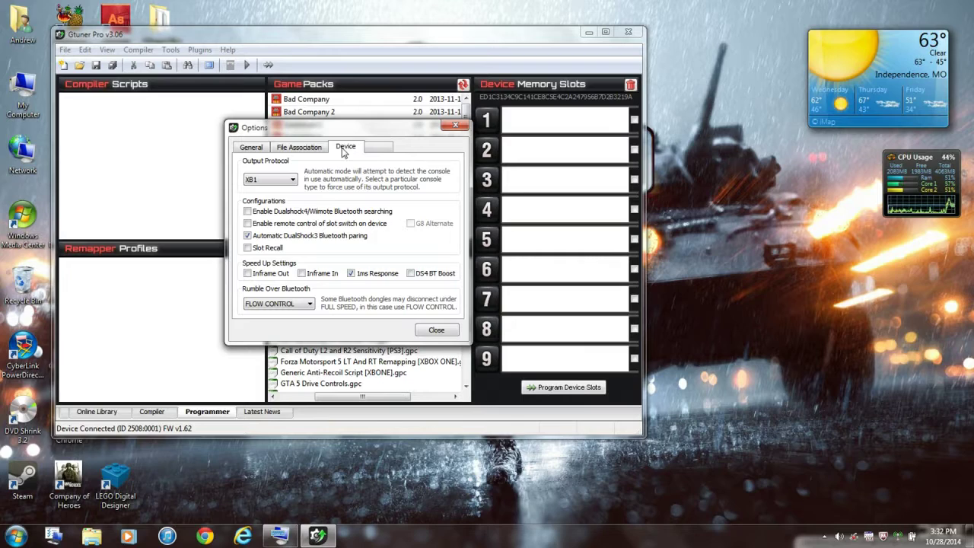
pyautogui.click(288, 181)
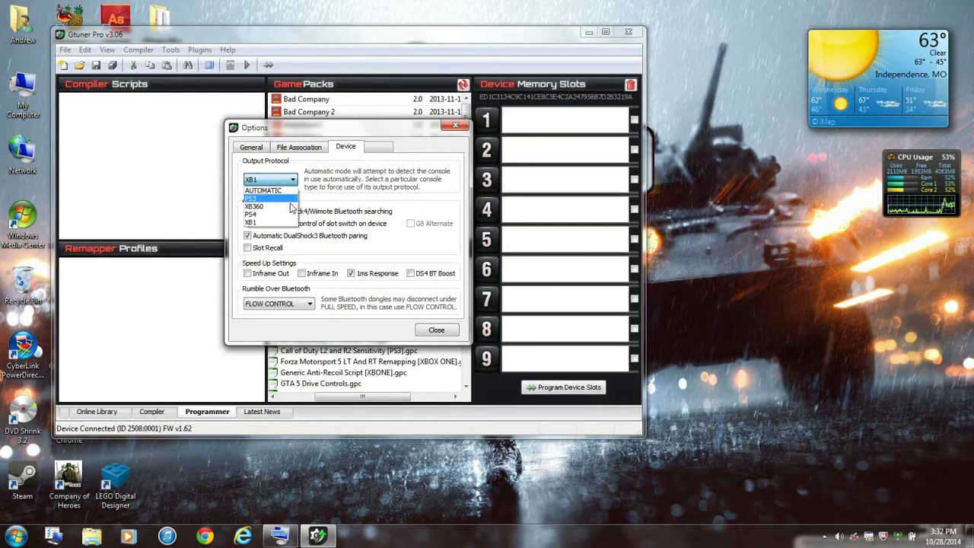
pyautogui.click(290, 221)
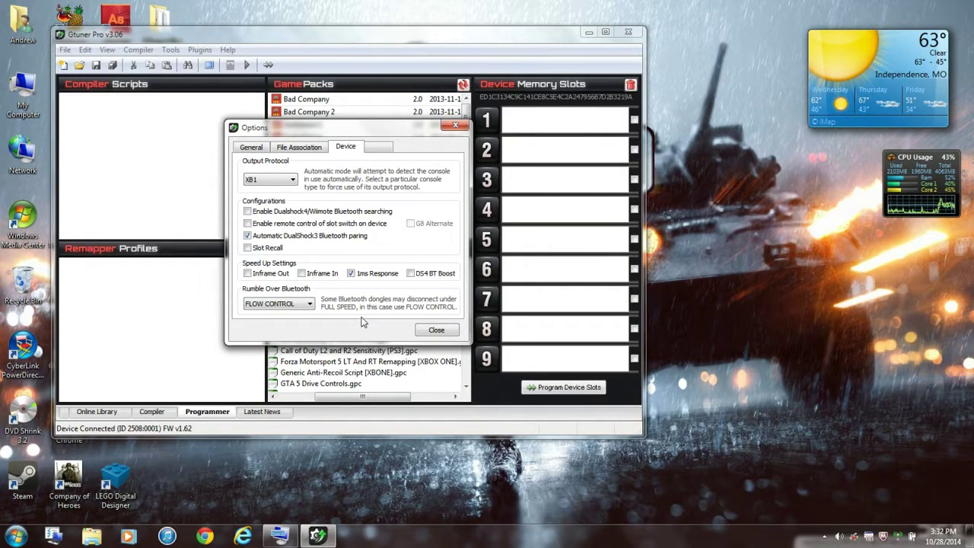
pyautogui.click(436, 330)
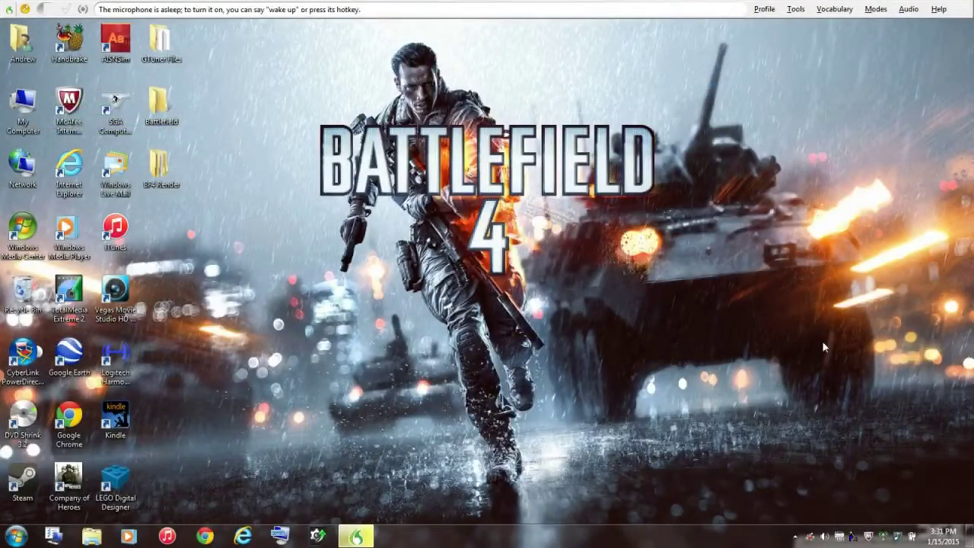
# Step: Open the Windows recording devices and bring up the level settings of the External Mic
pyautogui.rightClick(853, 535)
pyautogui.click(862, 471)
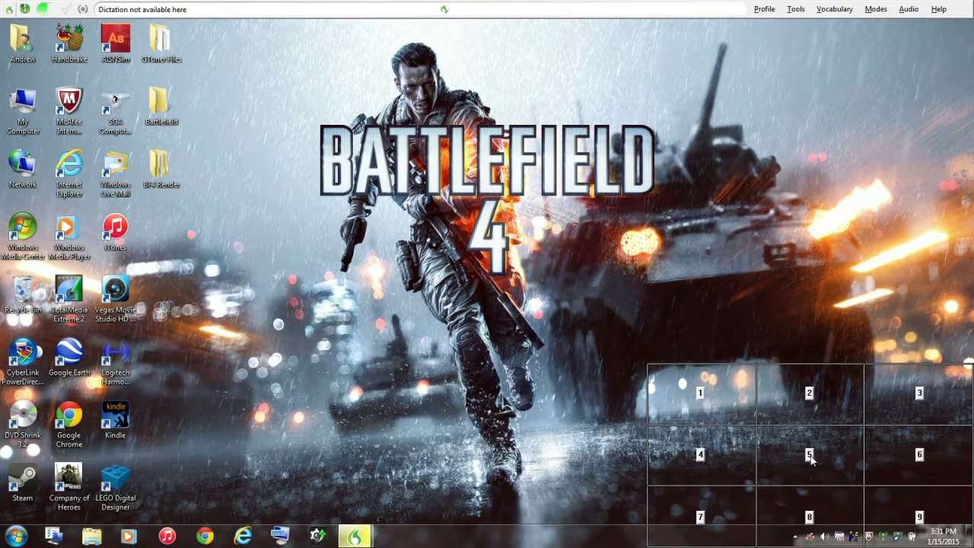
pyautogui.rightClick(824, 537)
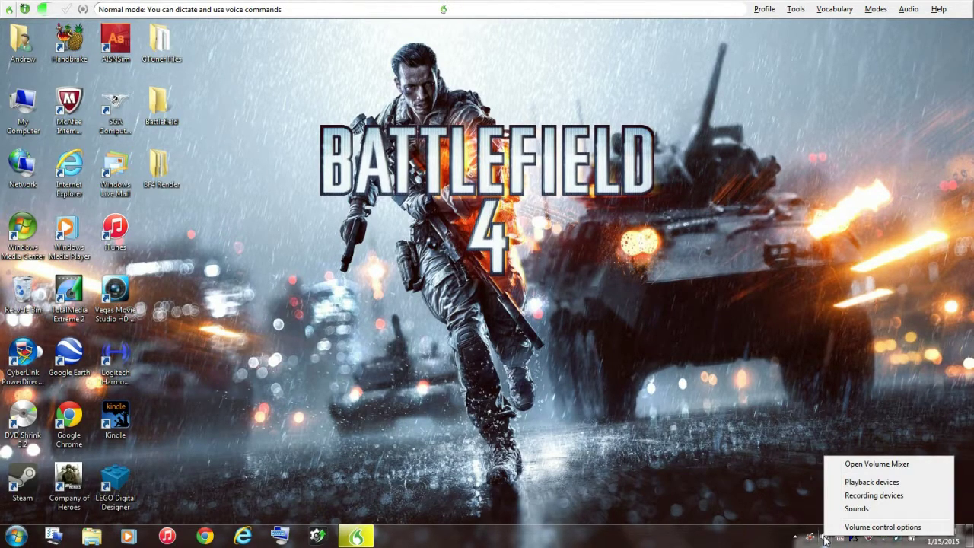
pyautogui.press('r')
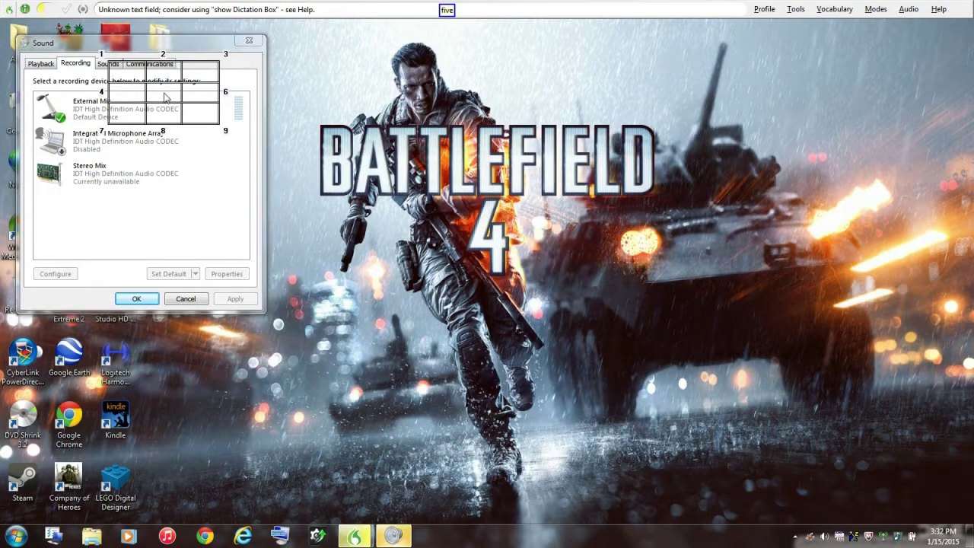
pyautogui.click(113, 110)
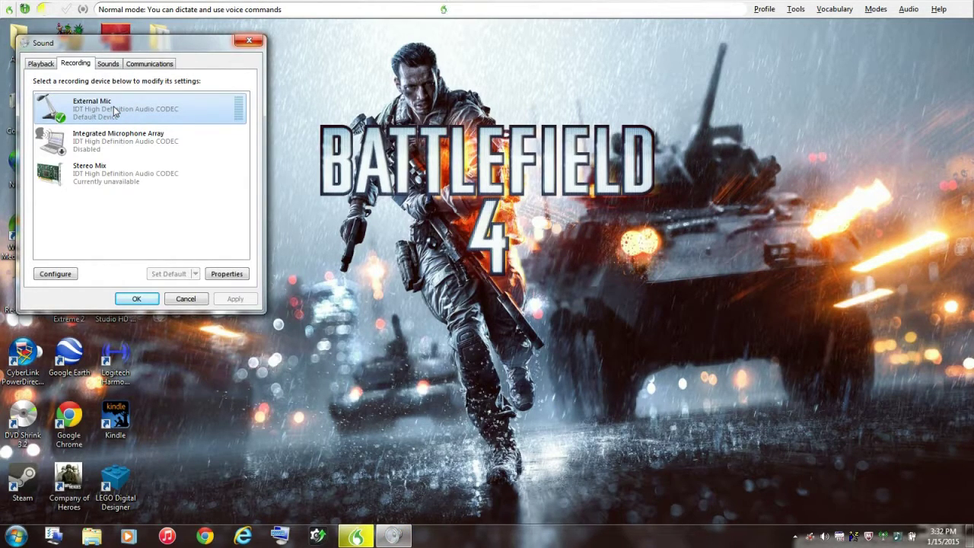
pyautogui.click(114, 109)
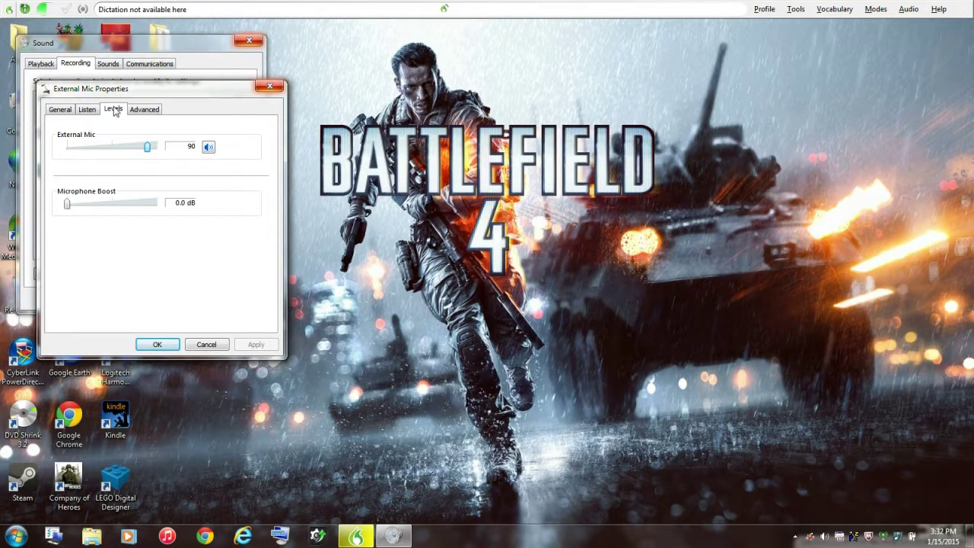
# Step: Lower the External Mic's recording level to 20 and accept the change
pyautogui.click(114, 147)
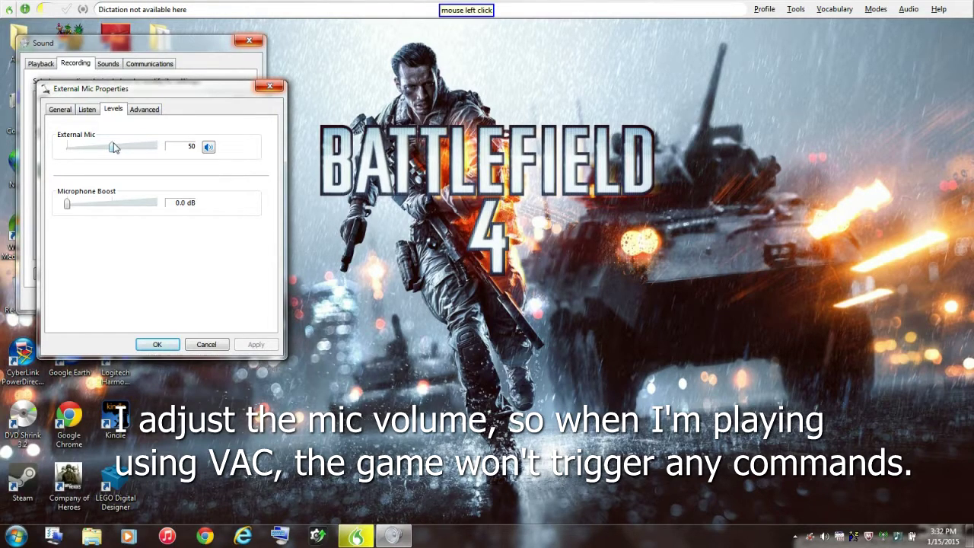
pyautogui.moveTo(113, 147); pyautogui.dragTo(84, 147)
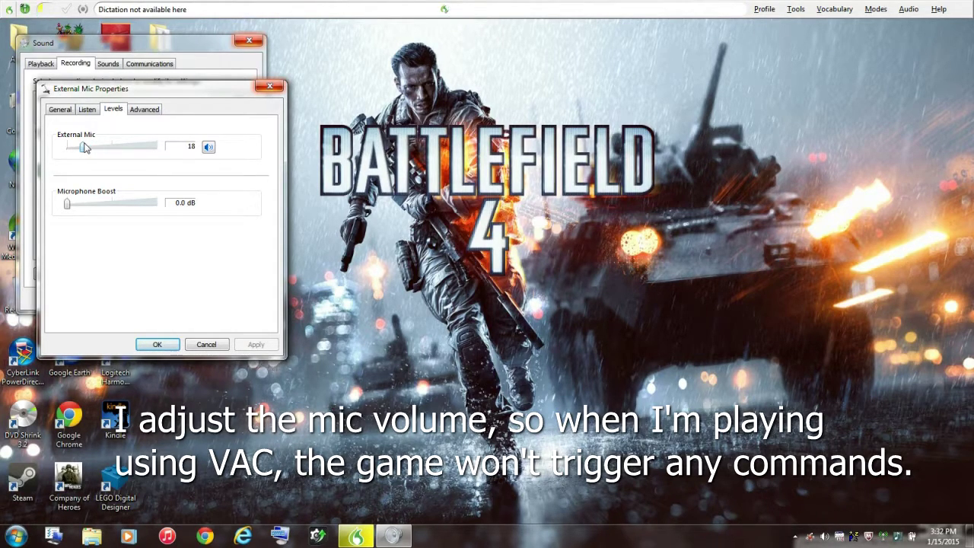
pyautogui.press('Right')
pyautogui.press('Right')
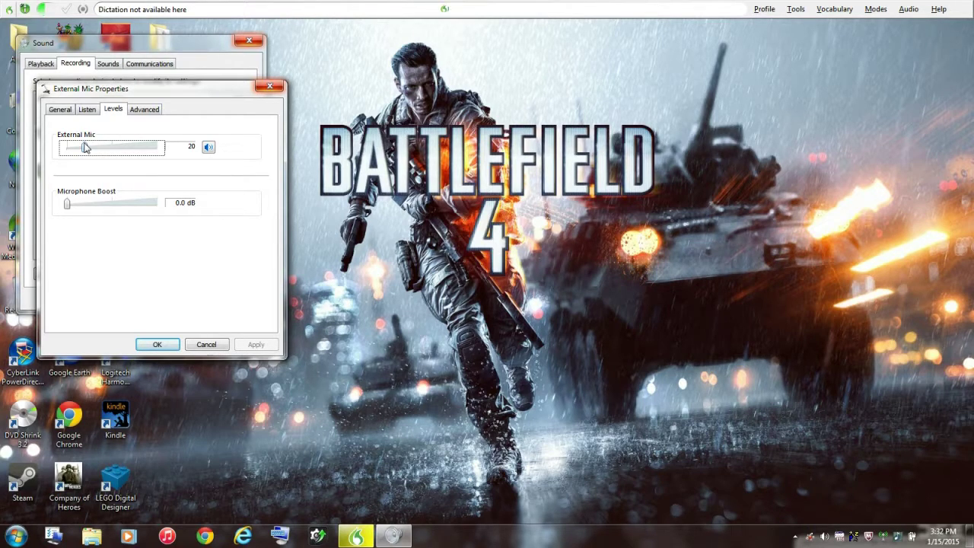
pyautogui.press('Return')
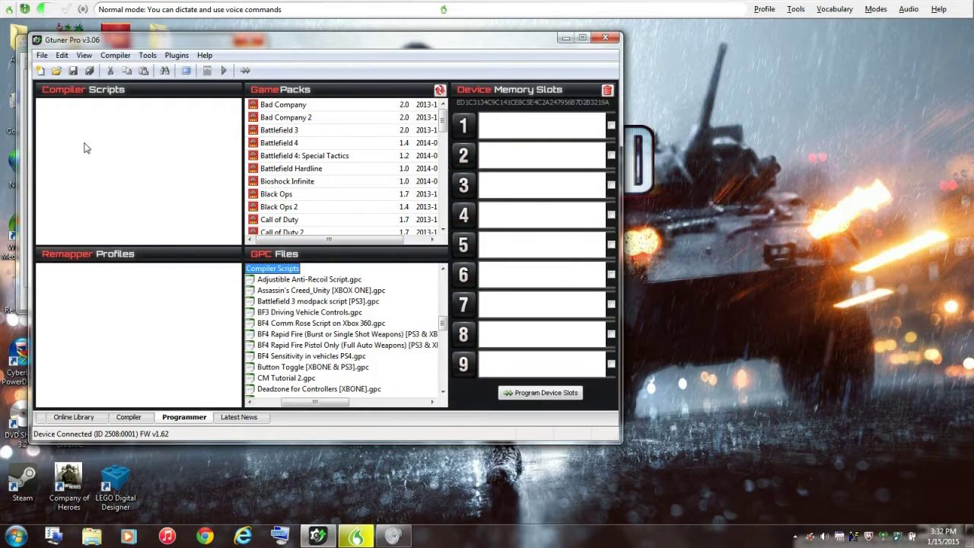
# Step: In Gtuner Pro, open the MaxAim plugin and enter Capture Mode with the Battlefield 4 layout
pyautogui.hotkey('alt', 'p')
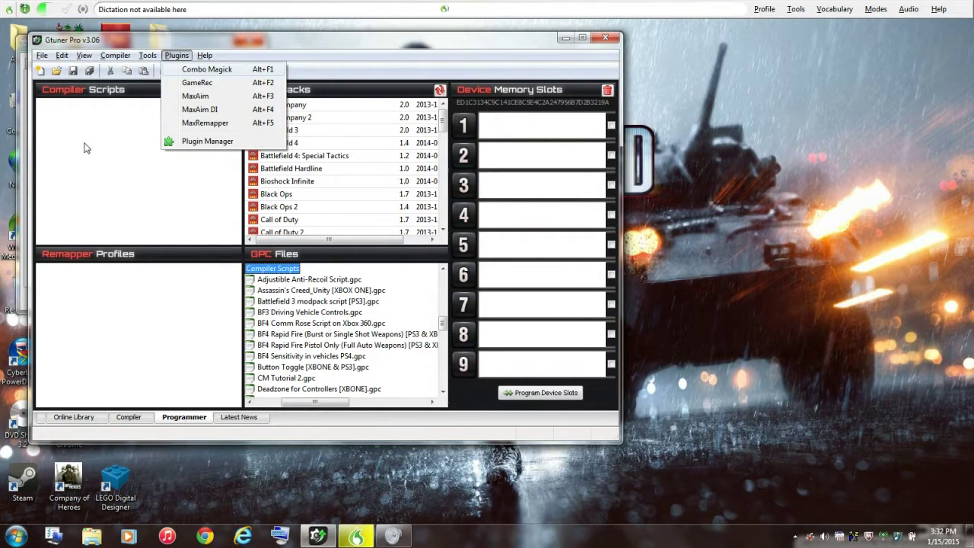
pyautogui.click(225, 96)
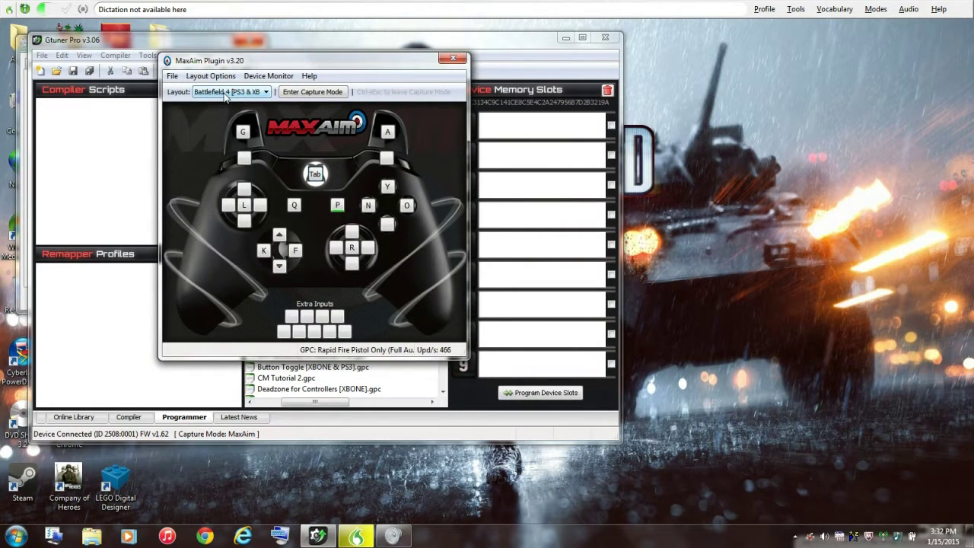
pyautogui.click(312, 92)
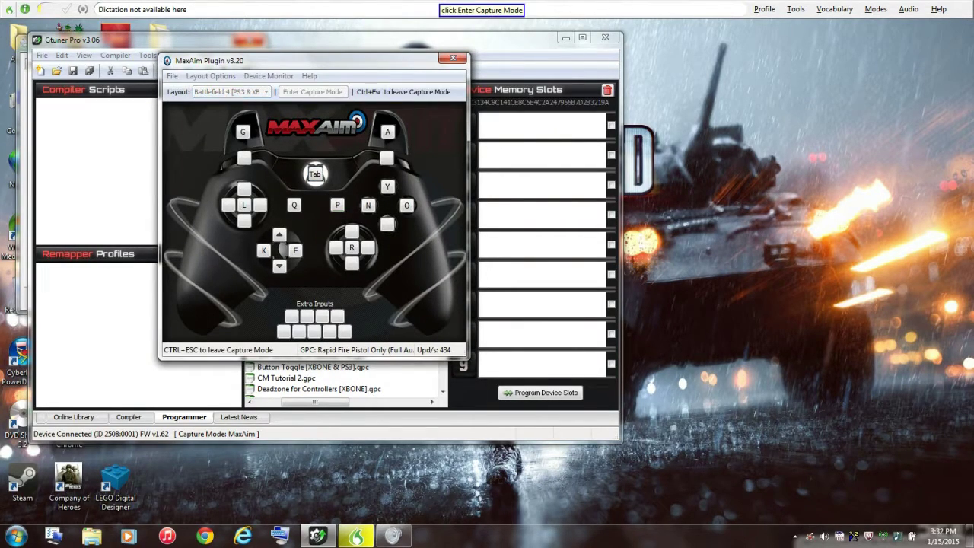